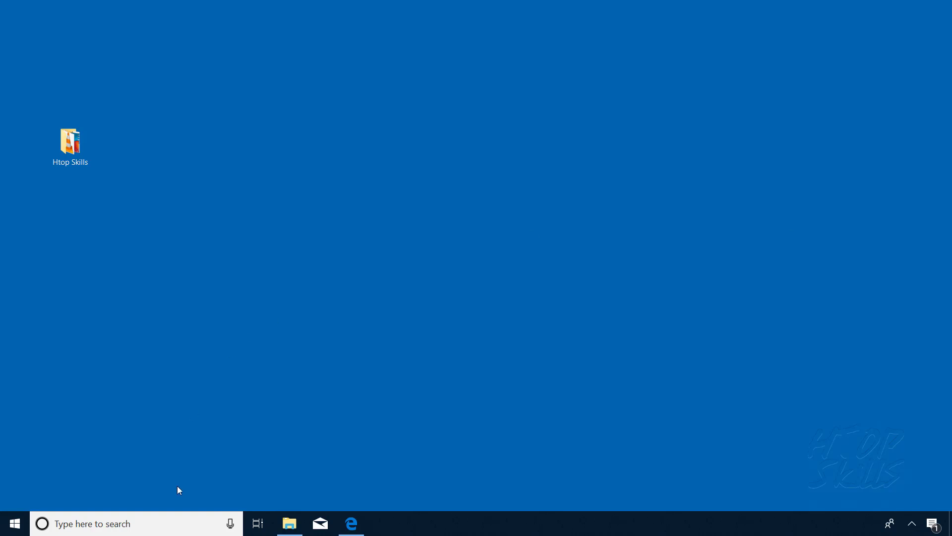
# Step: Launch Chrome from the Start search and browse to 192.168.0.195
pyautogui.click(177, 523)
pyautogui.write('ch')
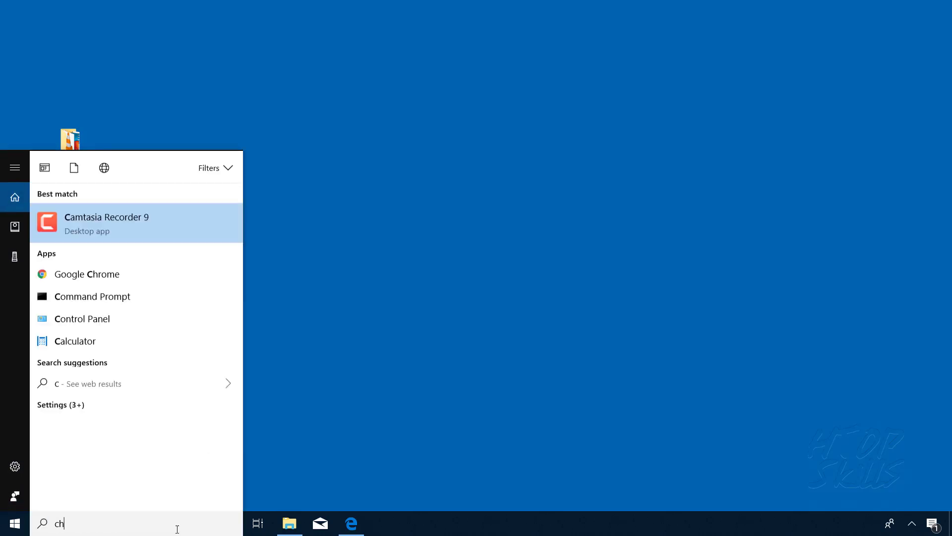
pyautogui.write('rome')
pyautogui.press('Return')
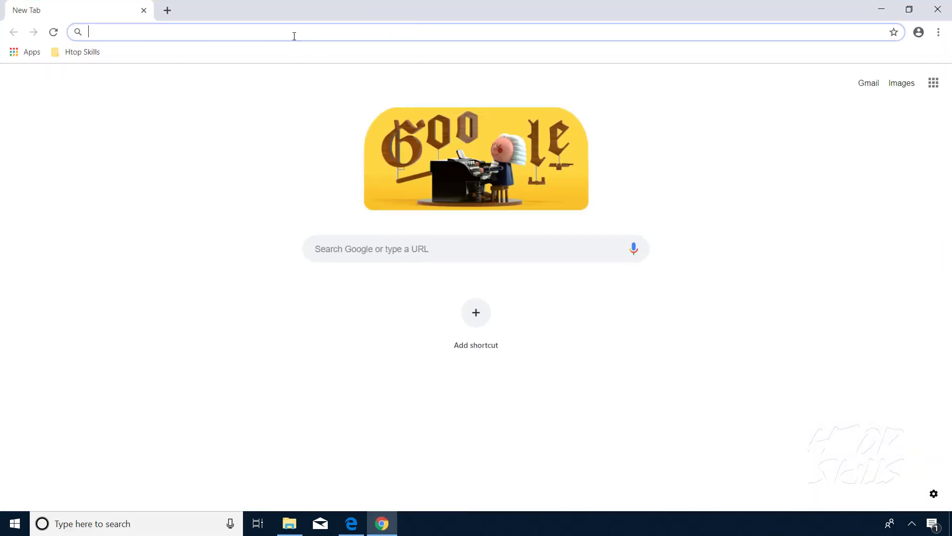
pyautogui.write('192.168')
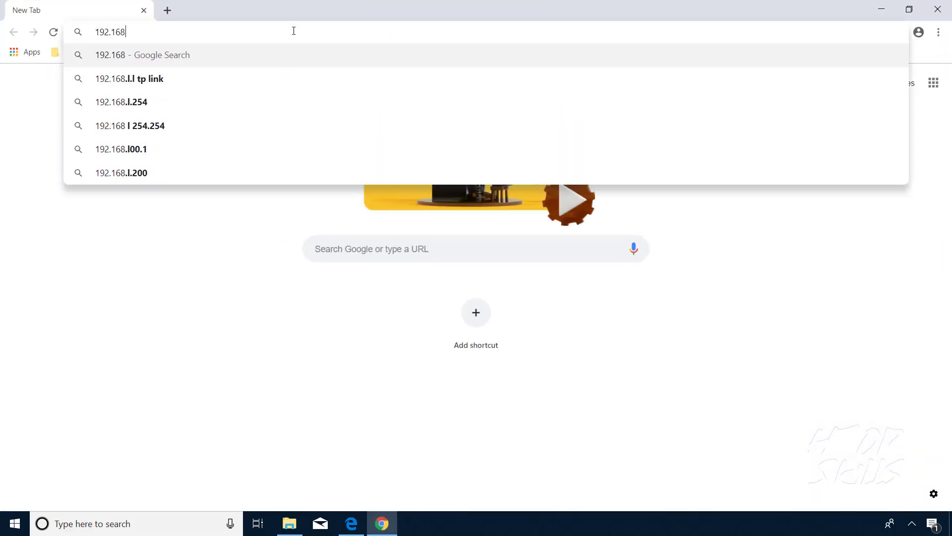
pyautogui.write('.0.1')
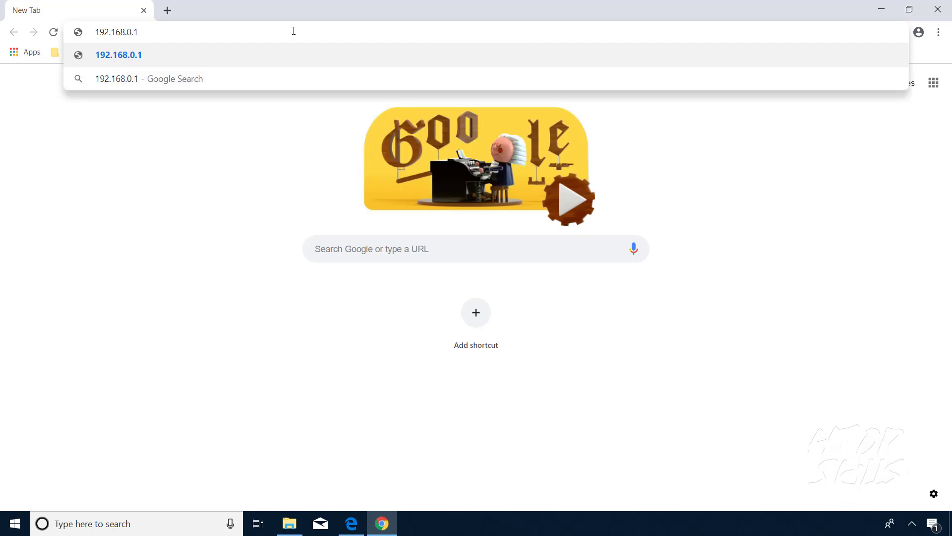
pyautogui.write('95')
pyautogui.press('Return')
# Step: Proceed past the unsafe-certificate warning and sign in to the pfSense dashboard
pyautogui.click(311, 373)
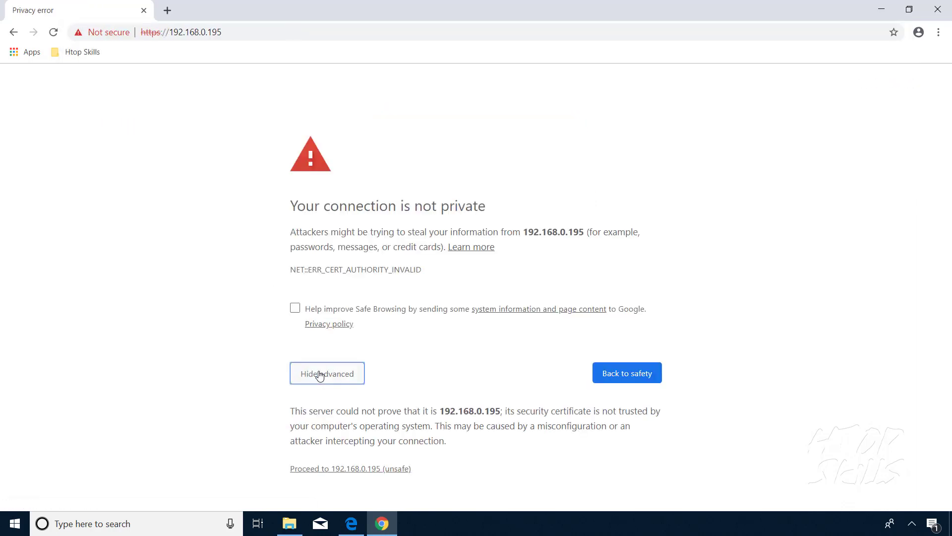
pyautogui.click(319, 469)
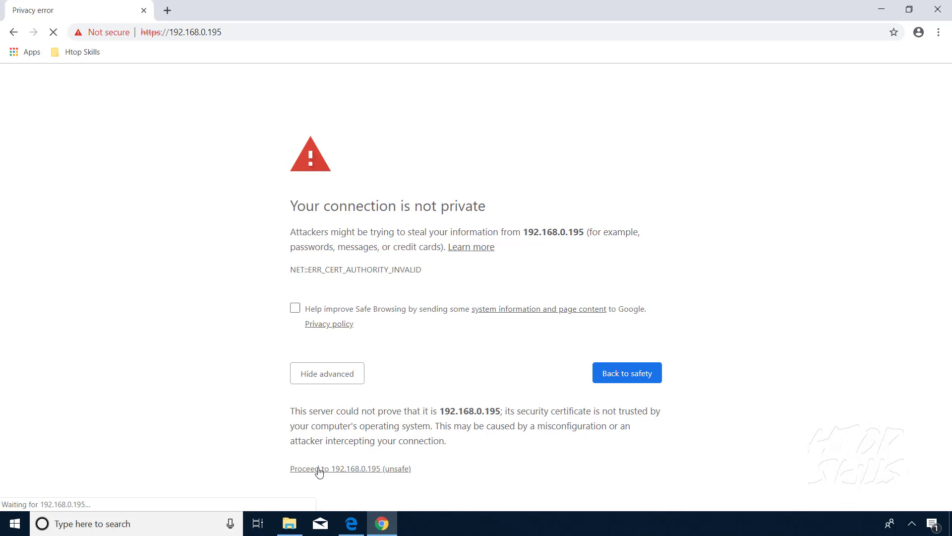
pyautogui.write('ad')
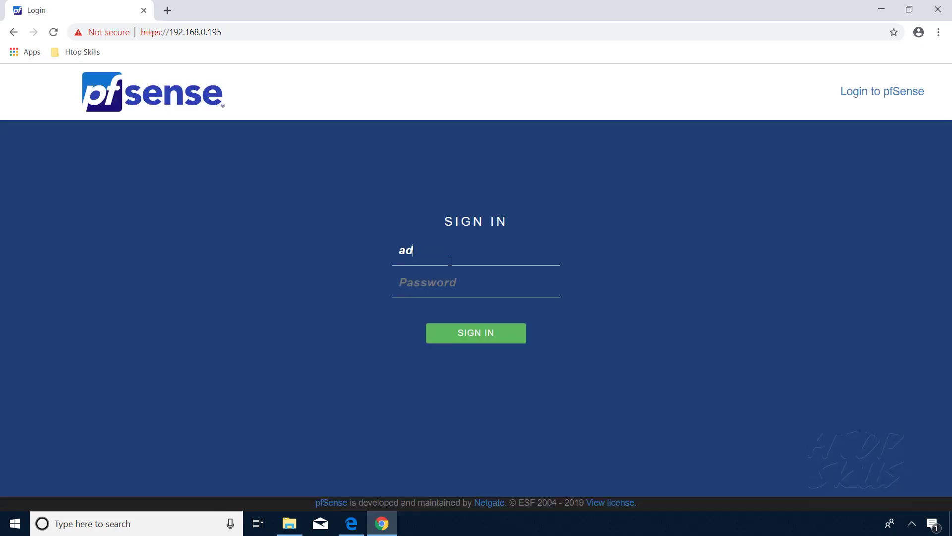
pyautogui.write('minp')
pyautogui.write('fsens')
pyautogui.write('e')
pyautogui.click(451, 337)
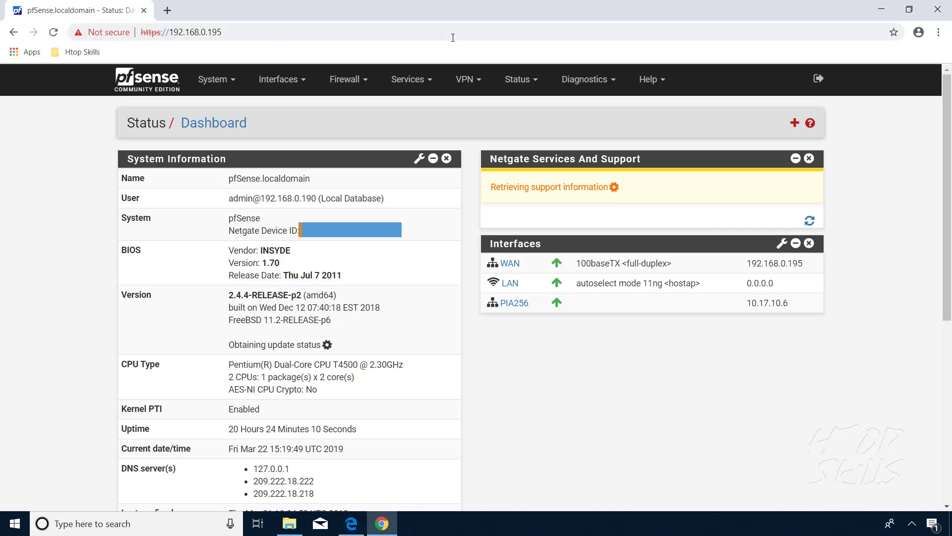
# Step: Open Services > DHCP Server, which reports no interface has a static IPv4 address
pyautogui.click(428, 80)
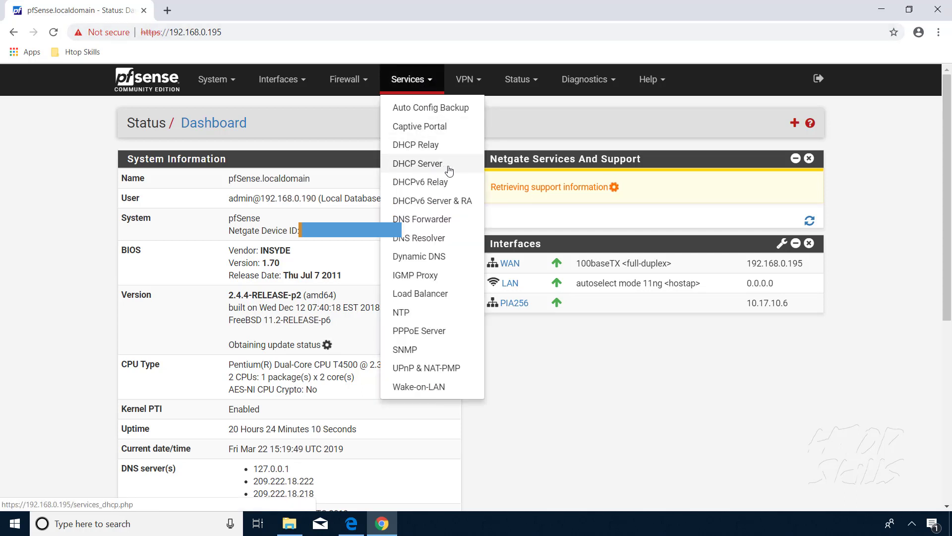
pyautogui.click(417, 163)
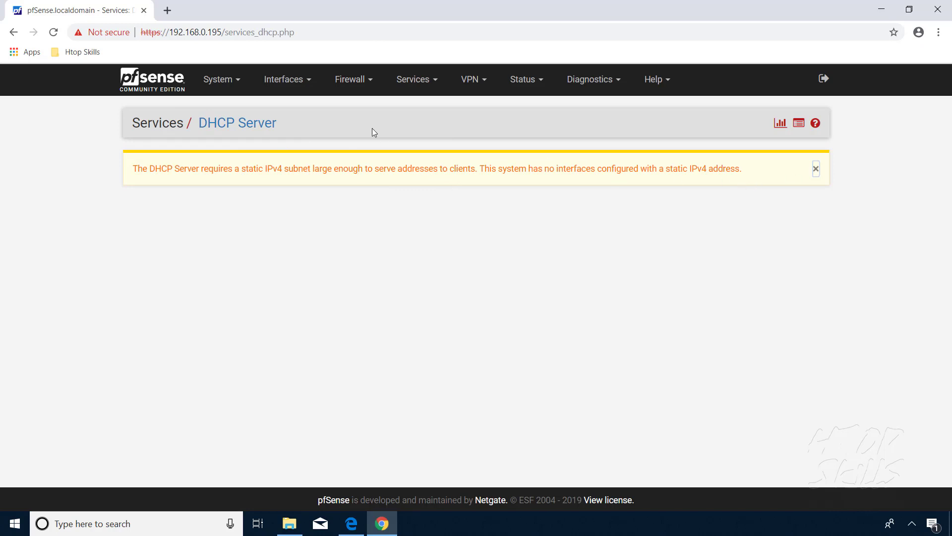
# Step: Switch the LAN interface's IPv4 configuration type to Static IPv4
pyautogui.click(296, 84)
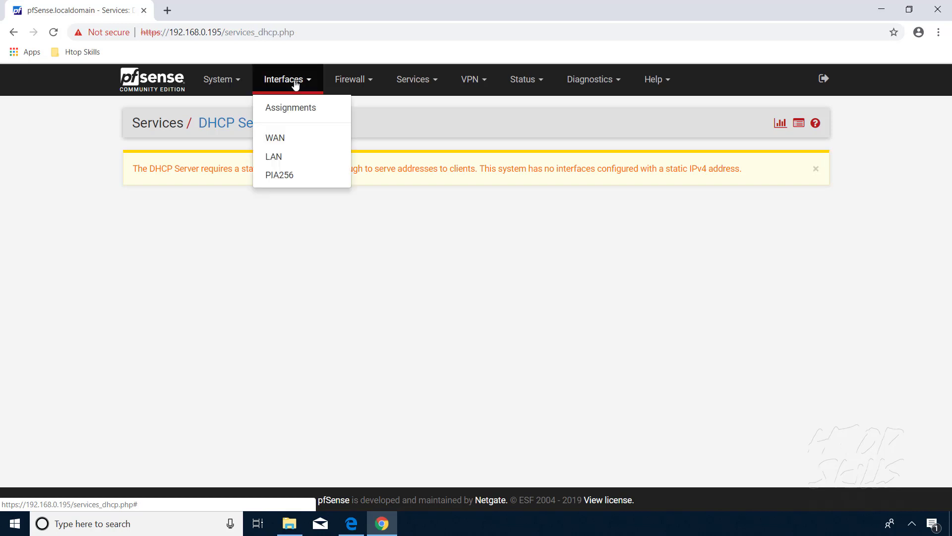
pyautogui.click(274, 157)
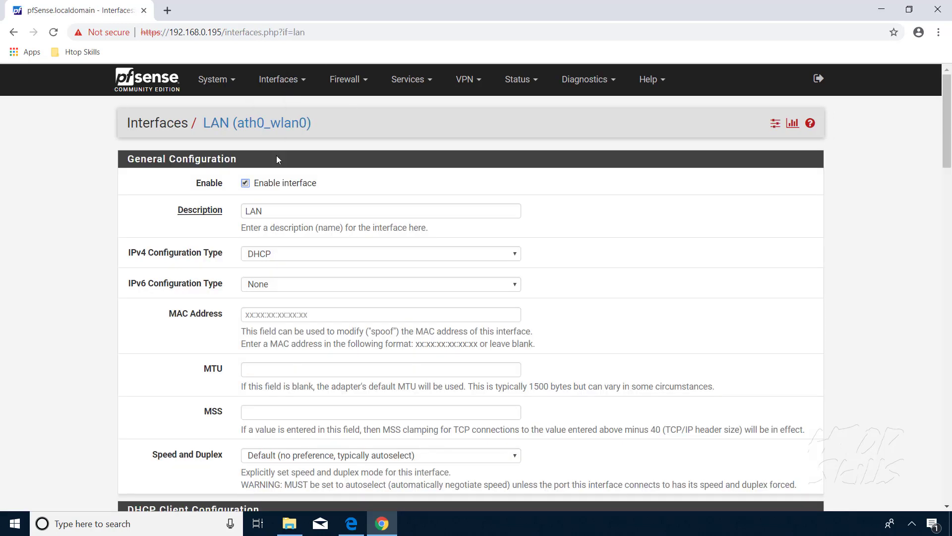
pyautogui.click(389, 254)
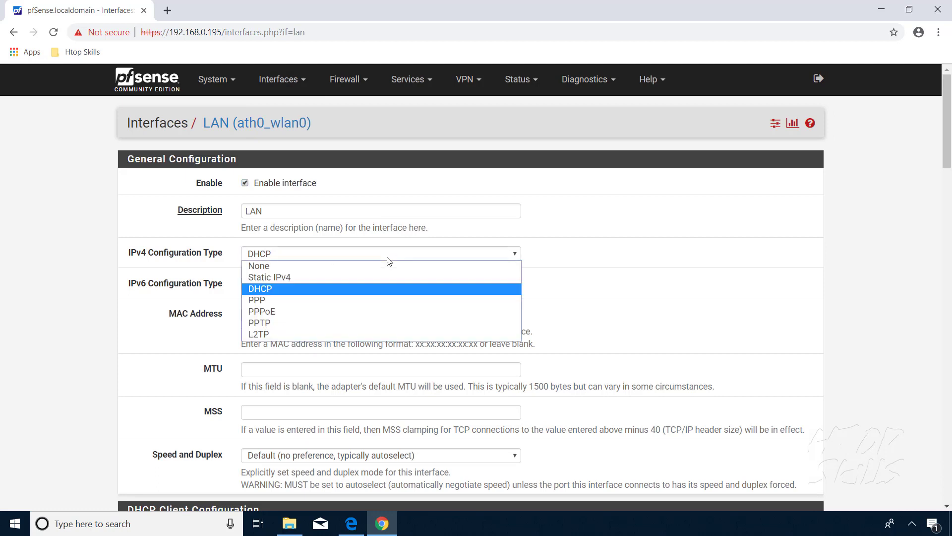
pyautogui.click(311, 277)
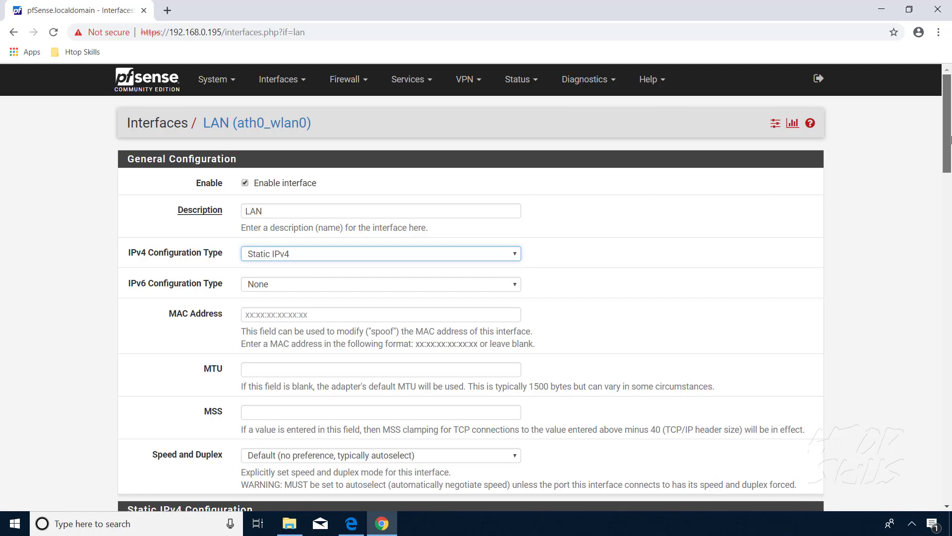
pyautogui.moveTo(950, 141); pyautogui.dragTo(950, 195)
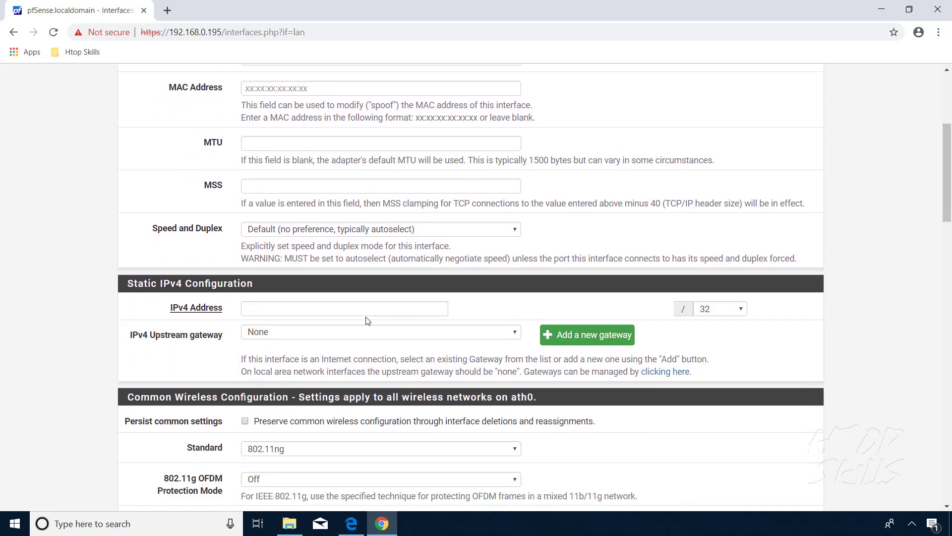
# Step: Give LAN the address 172.16.10.1 with a /24 prefix and save
pyautogui.click(361, 312)
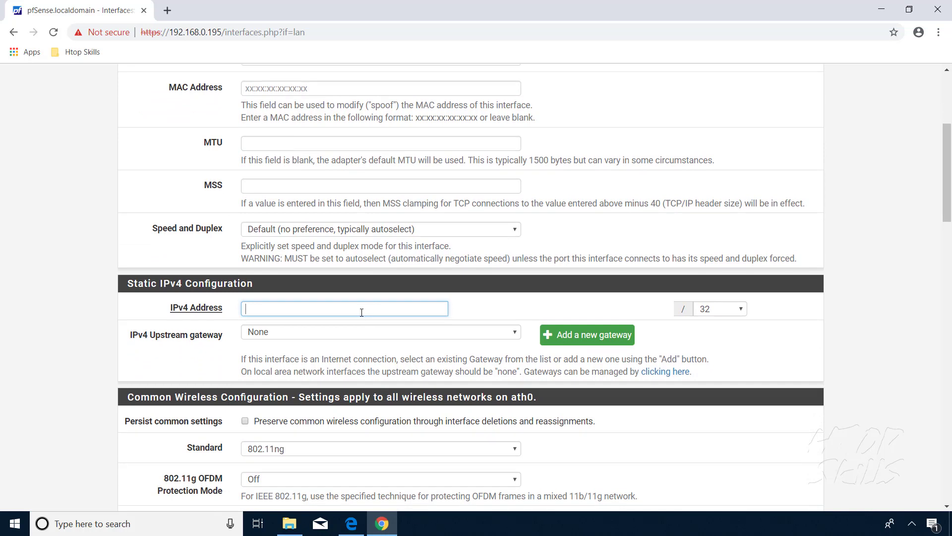
pyautogui.write('172.16.')
pyautogui.write('10.')
pyautogui.write('1')
pyautogui.scroll(-1, 479, 198)
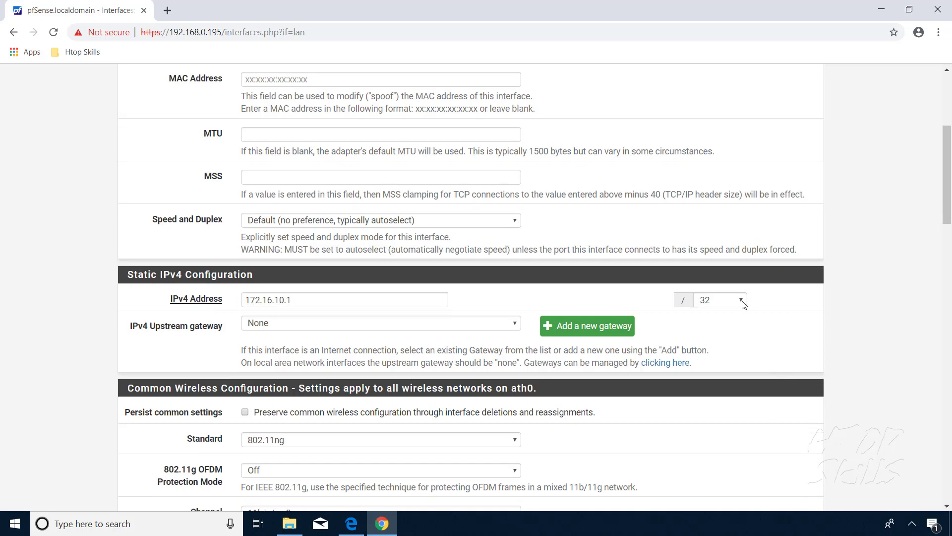
pyautogui.click(742, 309)
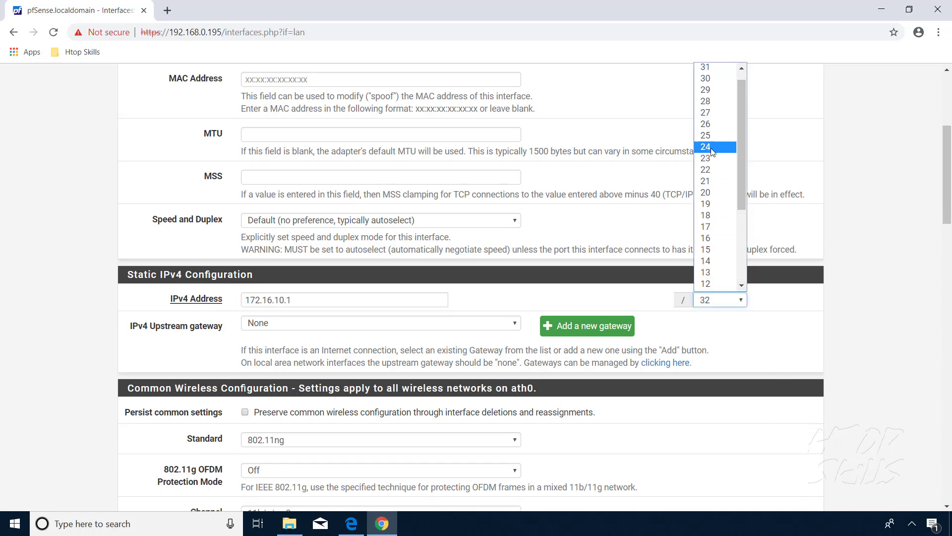
pyautogui.click(705, 159)
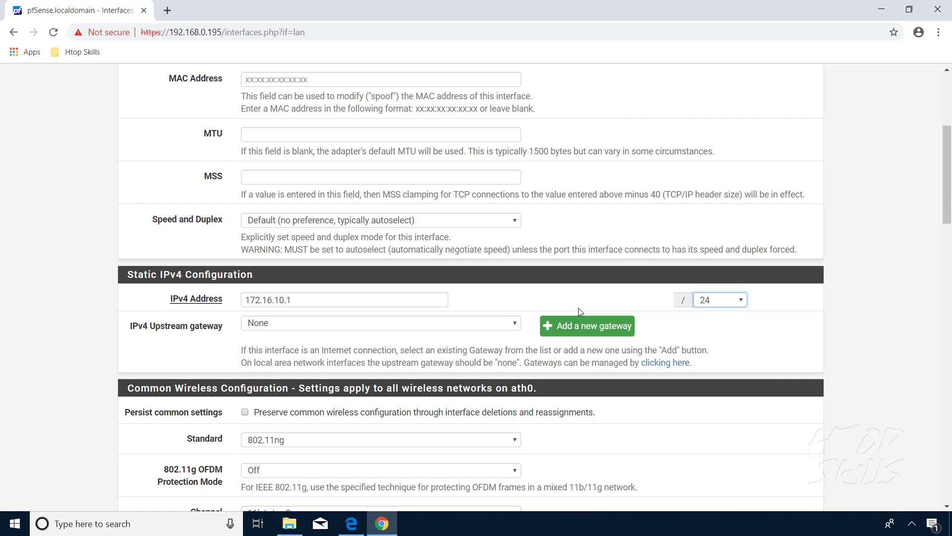
pyautogui.click(371, 299)
pyautogui.click(750, 317)
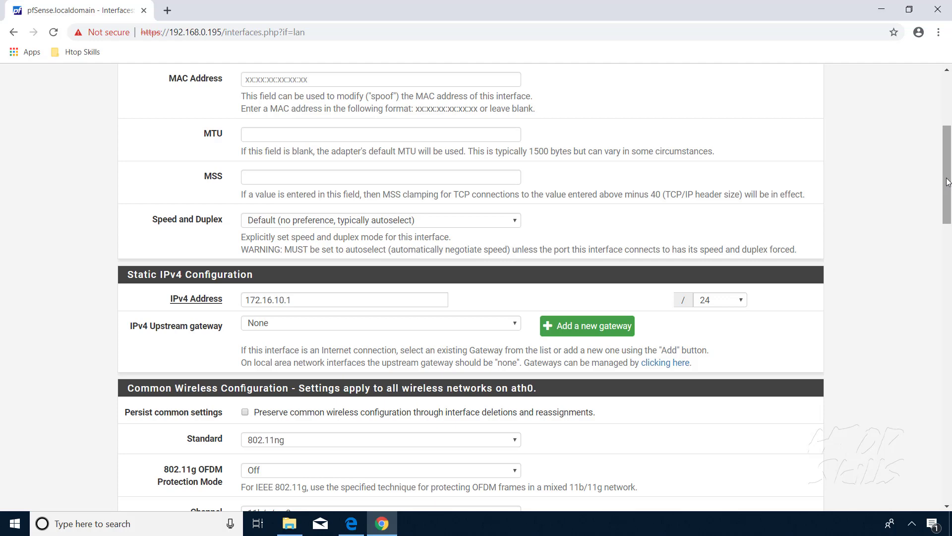
pyautogui.moveTo(947, 182); pyautogui.dragTo(948, 476)
pyautogui.click(270, 446)
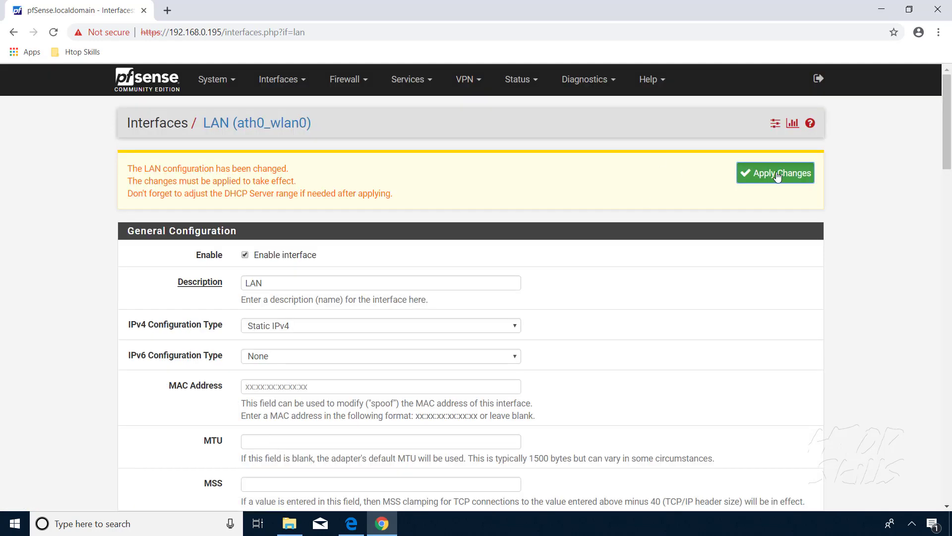
# Step: Apply the pending LAN interface changes from the yellow banner
pyautogui.click(776, 173)
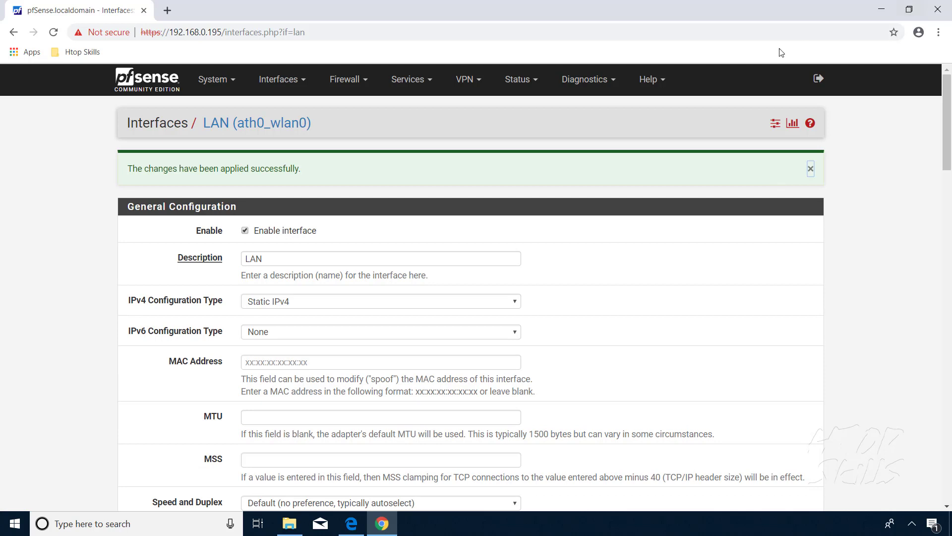
# Step: Open the LAN DHCP Server page for subnet 172.16.10.0/24 and select the Range From field
pyautogui.click(430, 80)
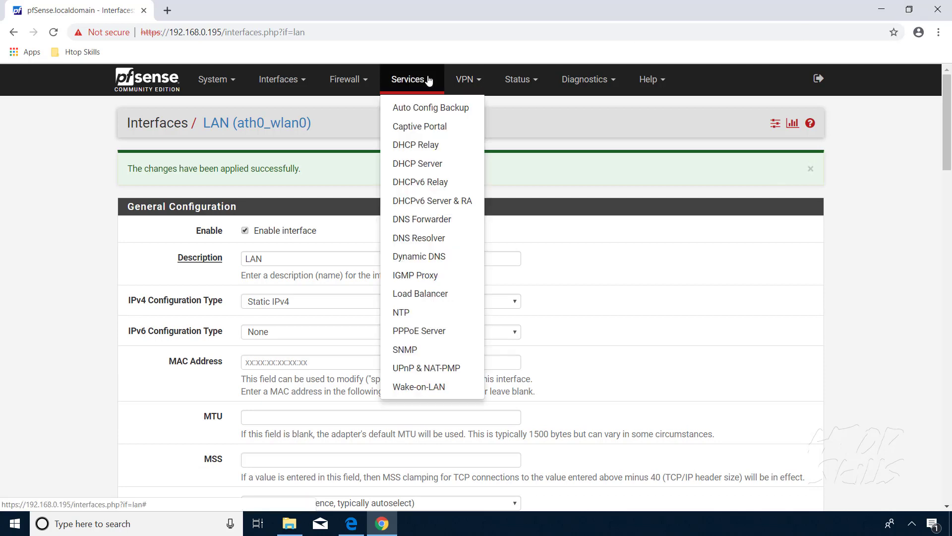
pyautogui.click(430, 164)
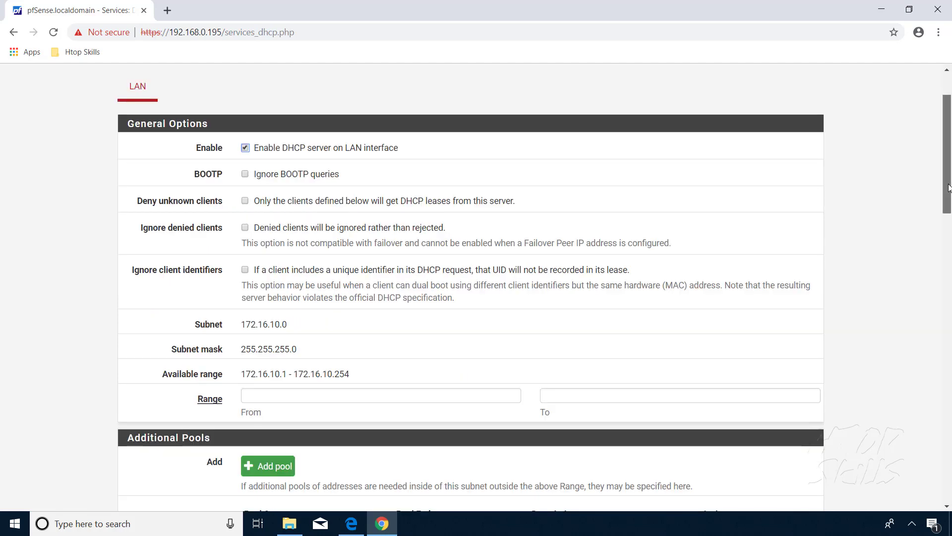
pyautogui.moveTo(948, 148); pyautogui.dragTo(948, 196)
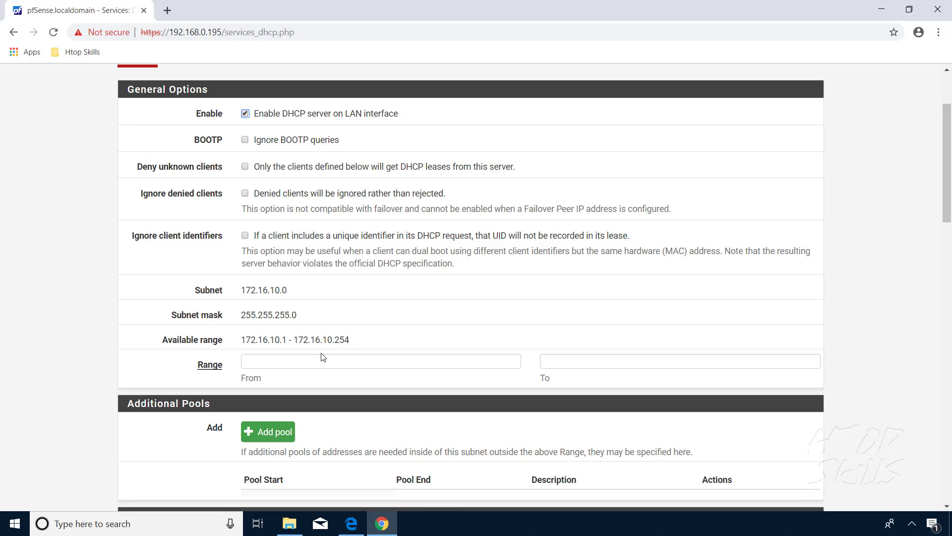
pyautogui.click(311, 362)
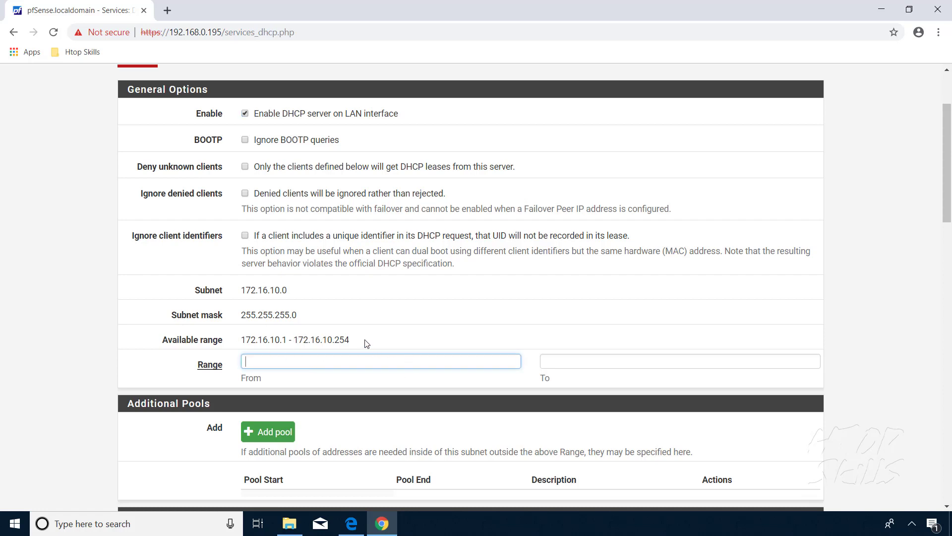
pyautogui.moveTo(350, 340); pyautogui.dragTo(246, 340)
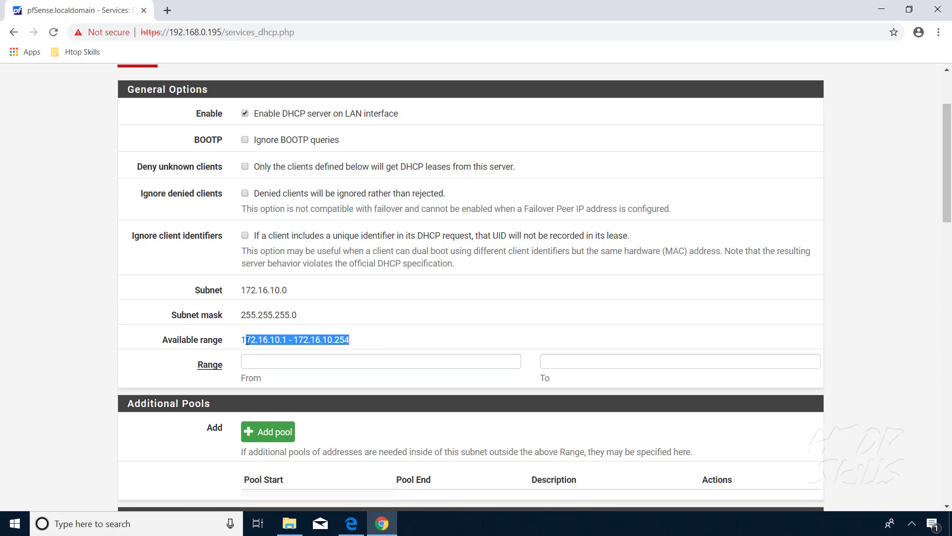
# Step: Fill in the DHCP range from 172.16.10.100 to 172.16.10.199
pyautogui.click(260, 360)
pyautogui.write('1')
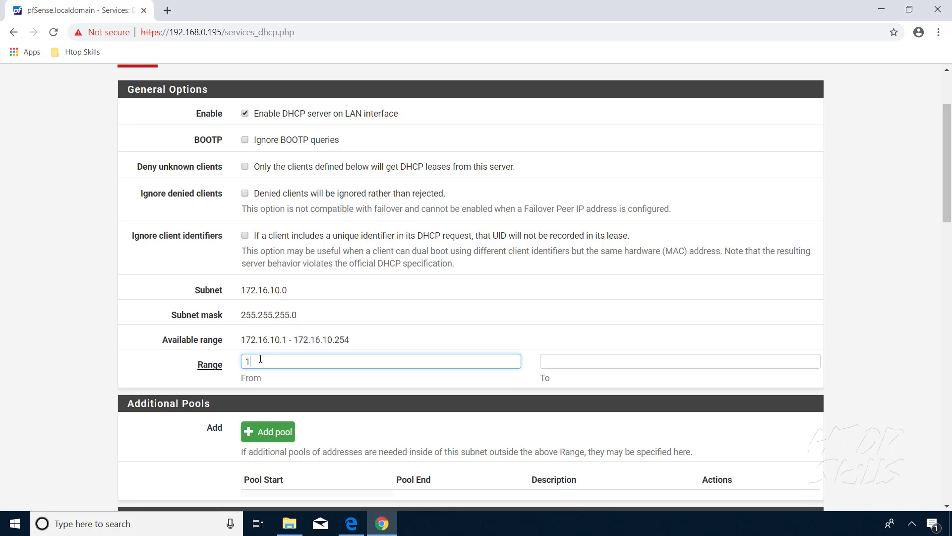
pyautogui.write('72.1')
pyautogui.write('6.1')
pyautogui.write('0.')
pyautogui.write('100')
pyautogui.click(574, 361)
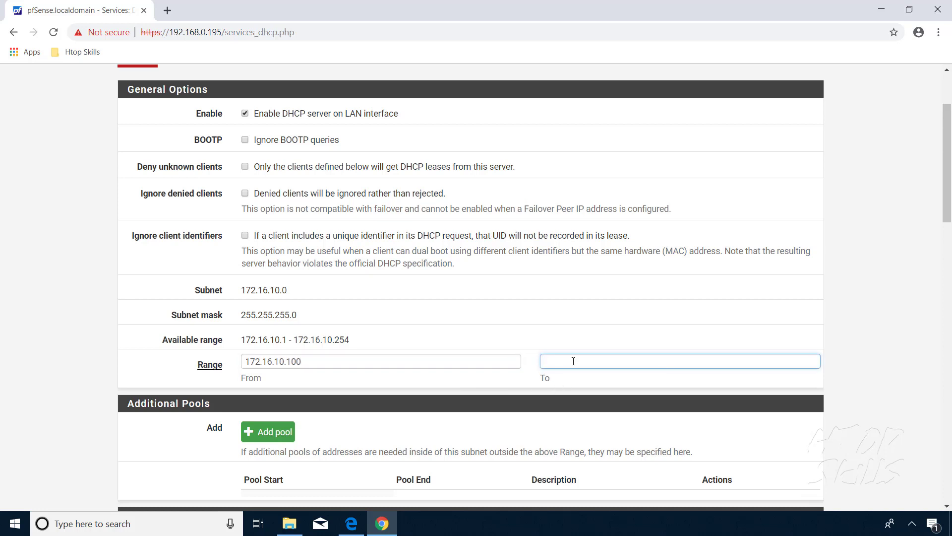
pyautogui.write('1')
pyautogui.write('72.16.')
pyautogui.write('10.199')
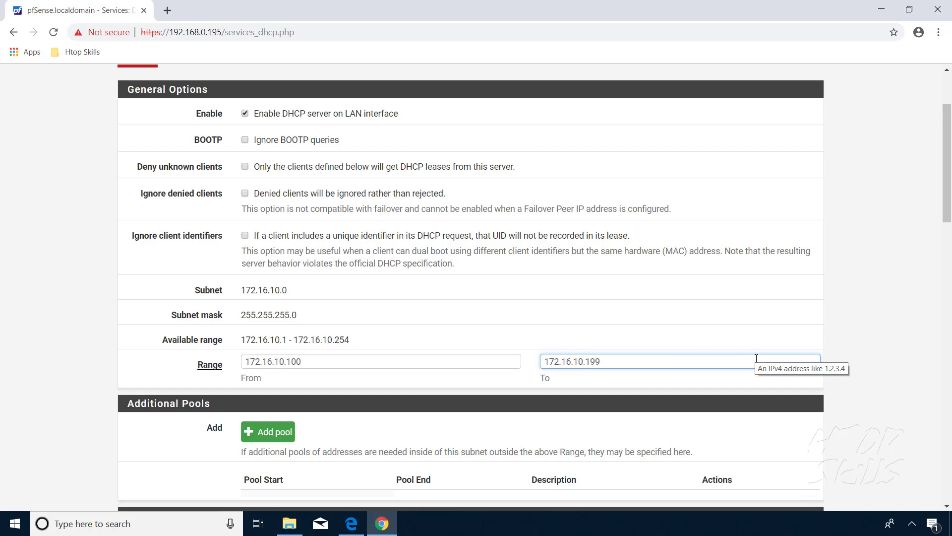
pyautogui.scroll(-2, 588, 346)
pyautogui.scroll(-1, 588, 346)
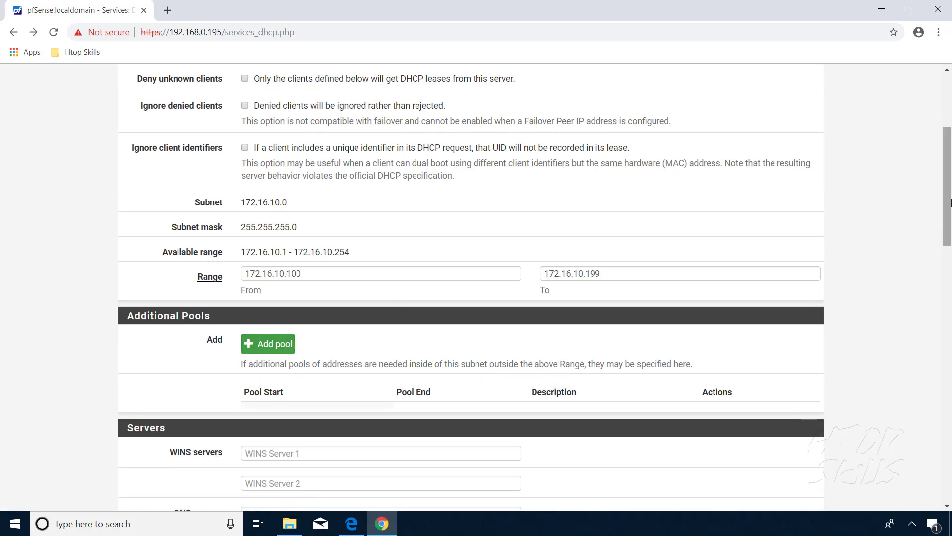
pyautogui.moveTo(949, 202); pyautogui.dragTo(947, 276)
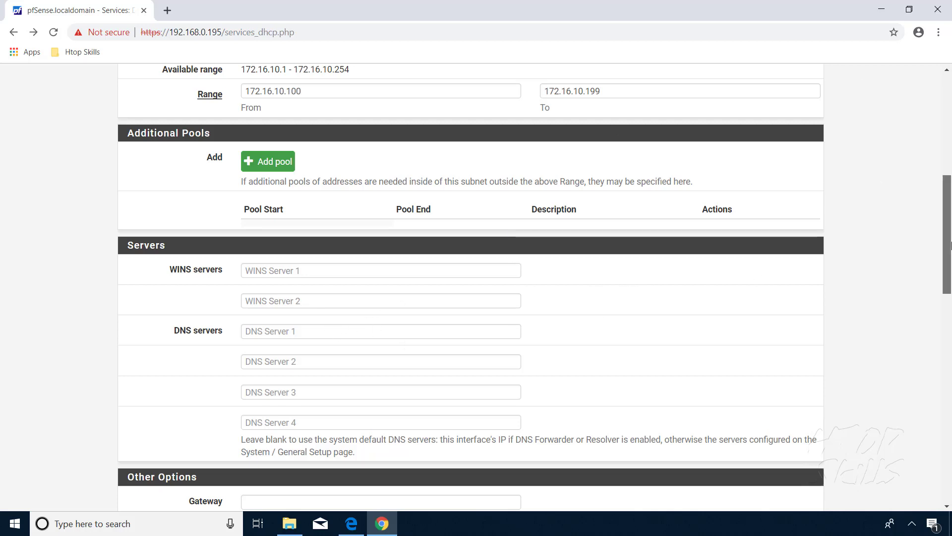
pyautogui.moveTo(947, 246); pyautogui.dragTo(948, 312)
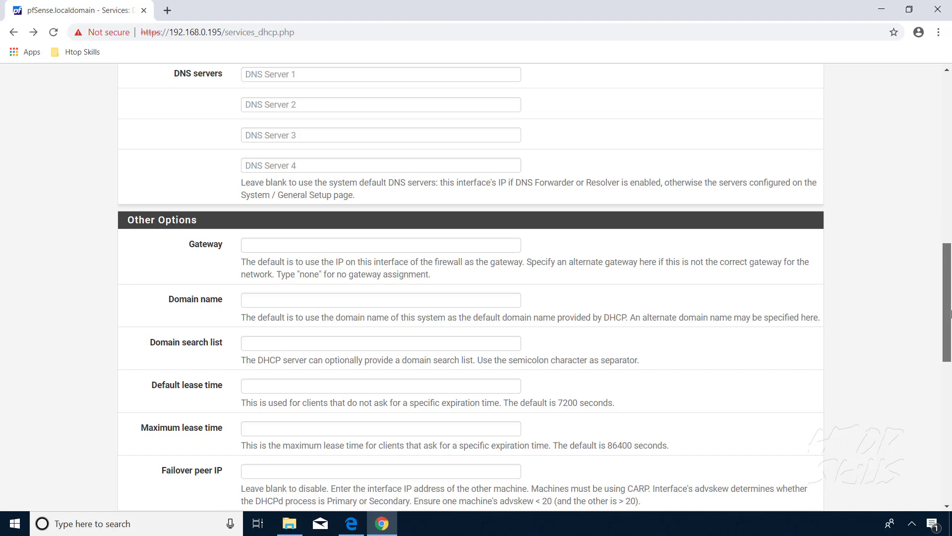
pyautogui.moveTo(948, 301); pyautogui.dragTo(949, 305)
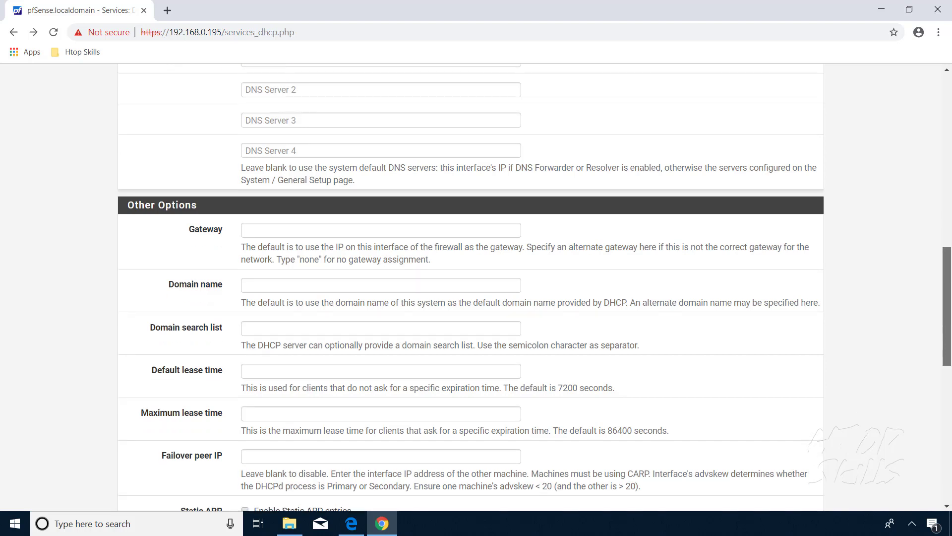
pyautogui.moveTo(949, 319); pyautogui.dragTo(949, 456)
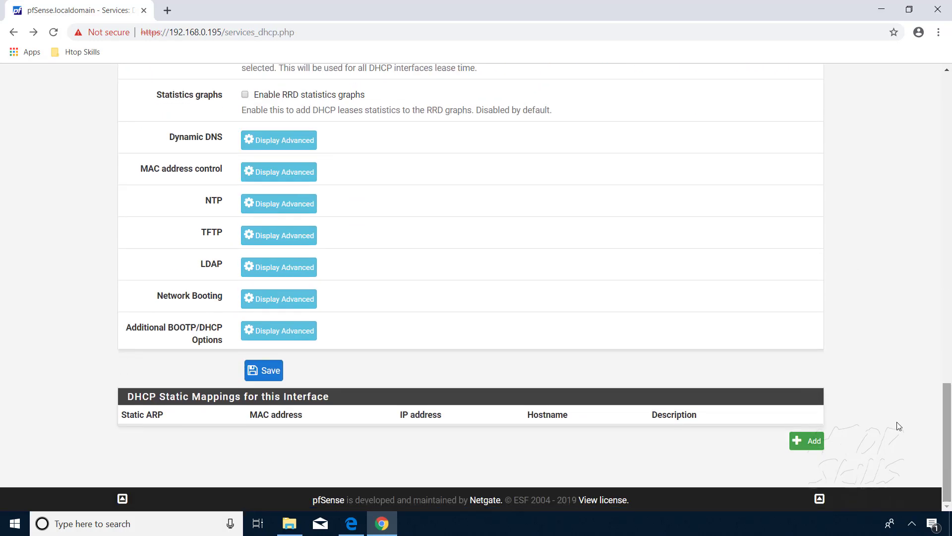
# Step: Save the LAN DHCP settings with the 172.16.10.100–199 range
pyautogui.click(262, 372)
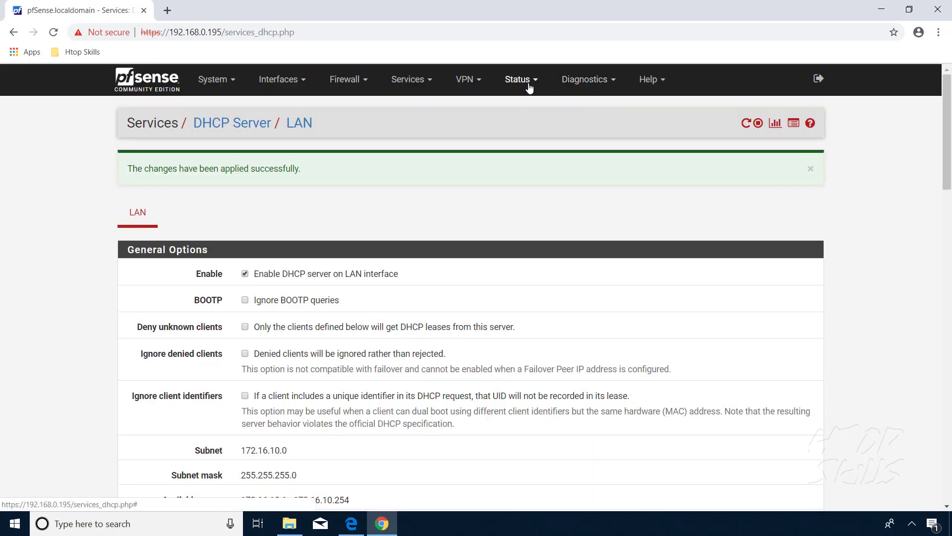
# Step: Open Status > DHCP Leases to see the active 172.16.10.100 lease
pyautogui.click(520, 79)
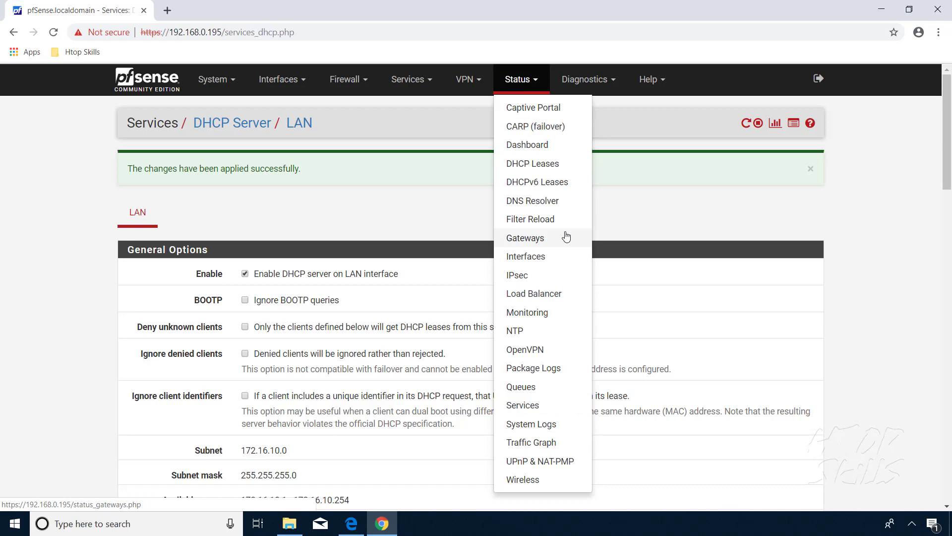
pyautogui.click(548, 166)
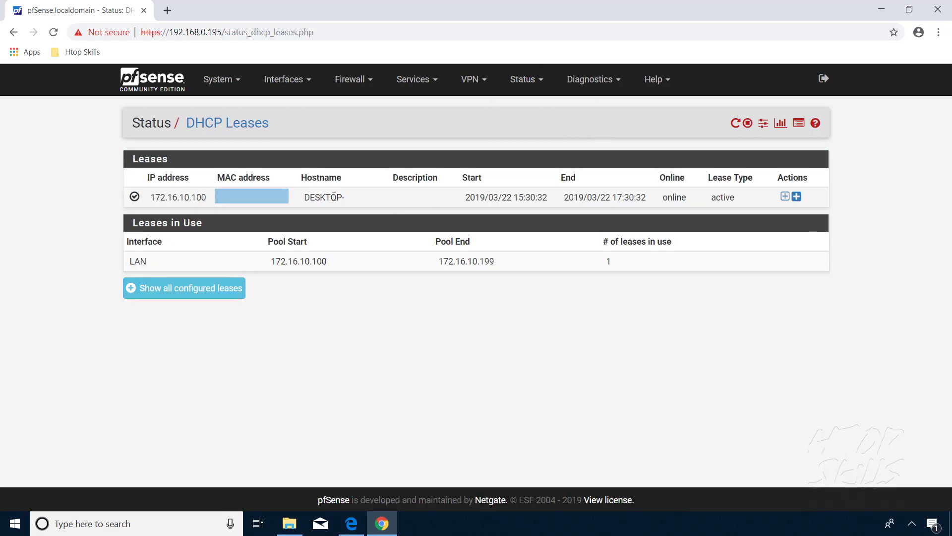